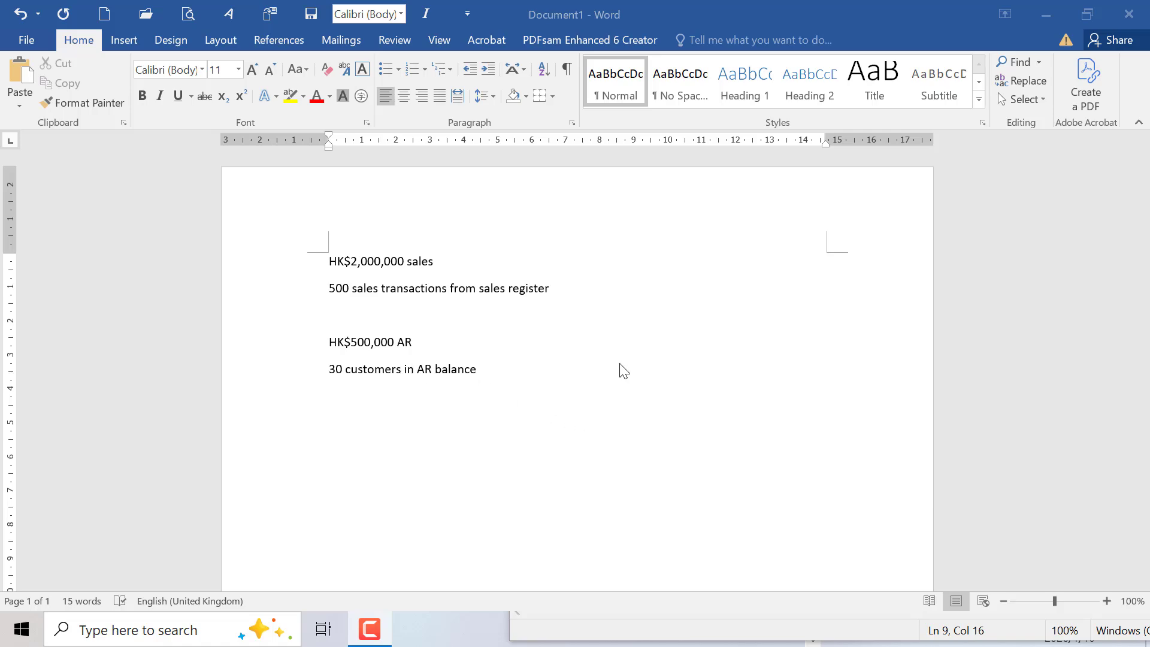
Step: Switch to the materiality worksheet in Excel and review the Materiality ranges table
{"action": "left_click", "coordinate": [1034, 9]}
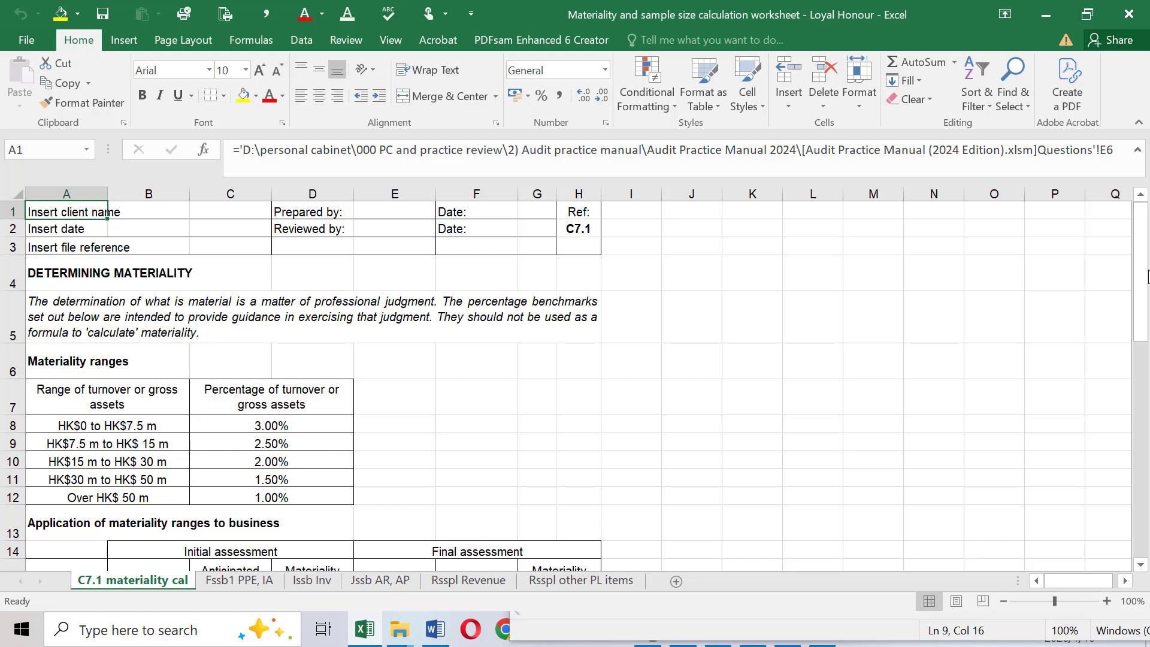
{"action": "left_click_drag", "start_coordinate": [1148, 276], "coordinate": [1145, 334]}
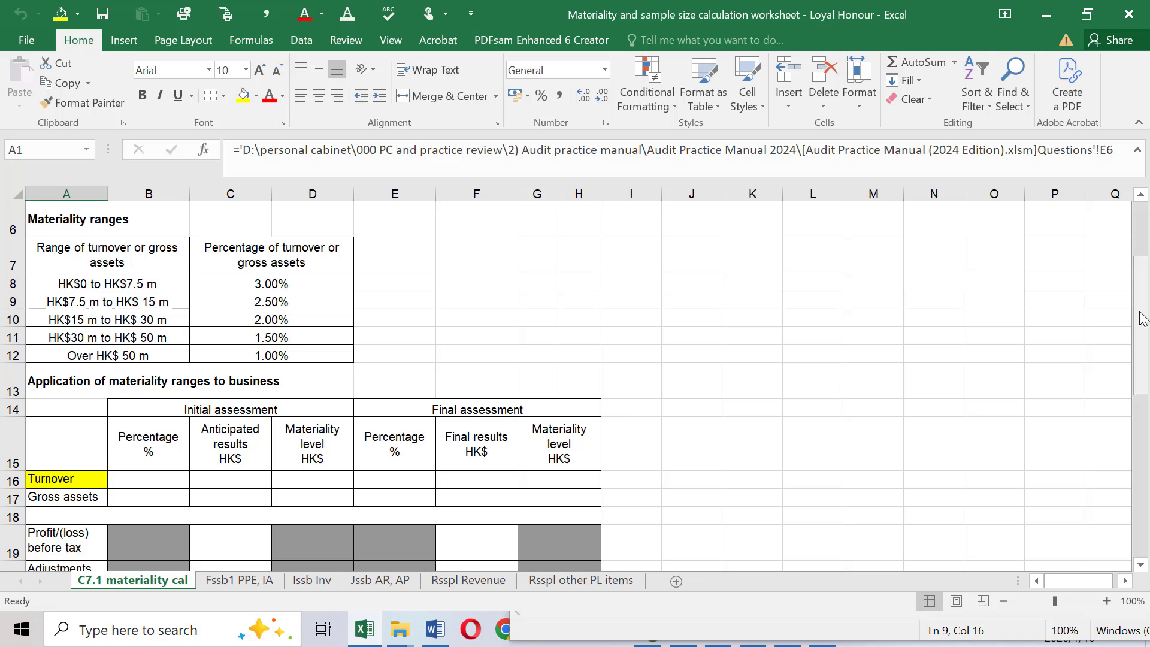
{"action": "left_click_drag", "start_coordinate": [1143, 317], "coordinate": [1145, 305]}
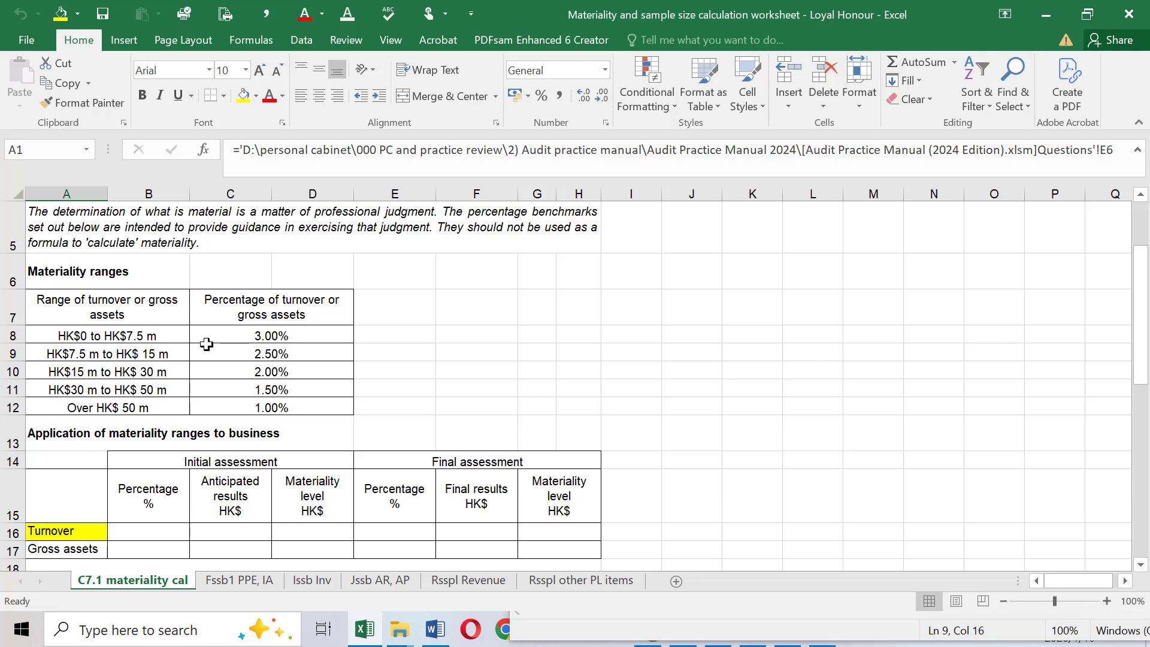
Step: Enter 3% as the initial assessment percentage for Turnover and 2000000 as its anticipated results
{"action": "left_click", "coordinate": [224, 335]}
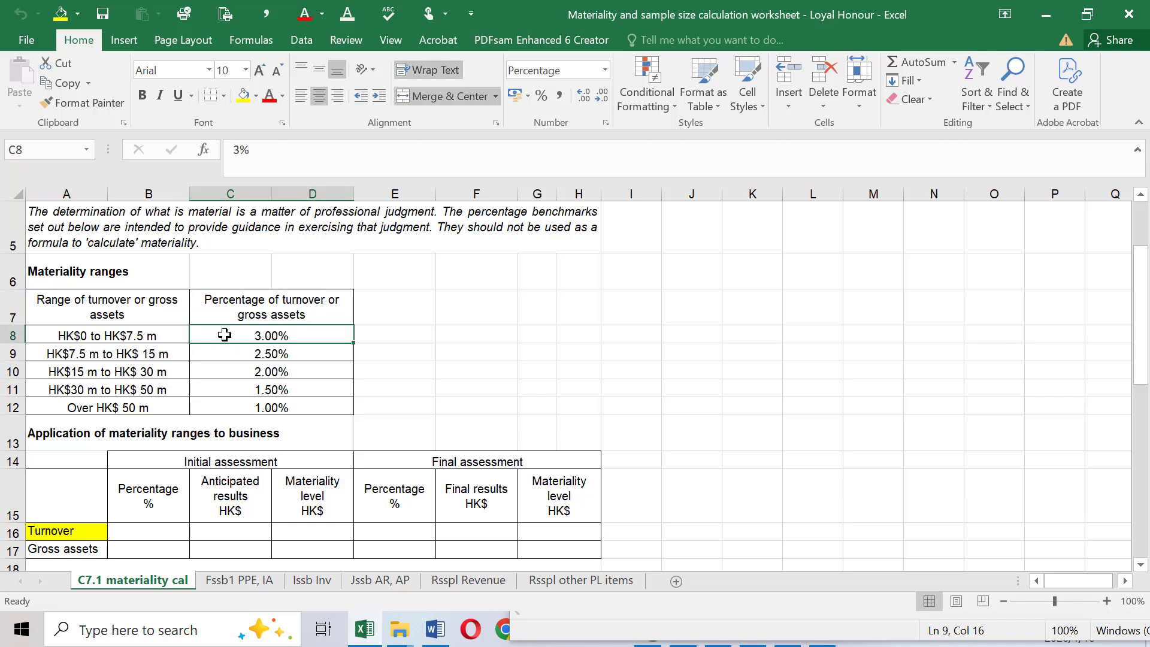
{"action": "left_click", "coordinate": [157, 528]}
{"action": "type", "text": "3%"}
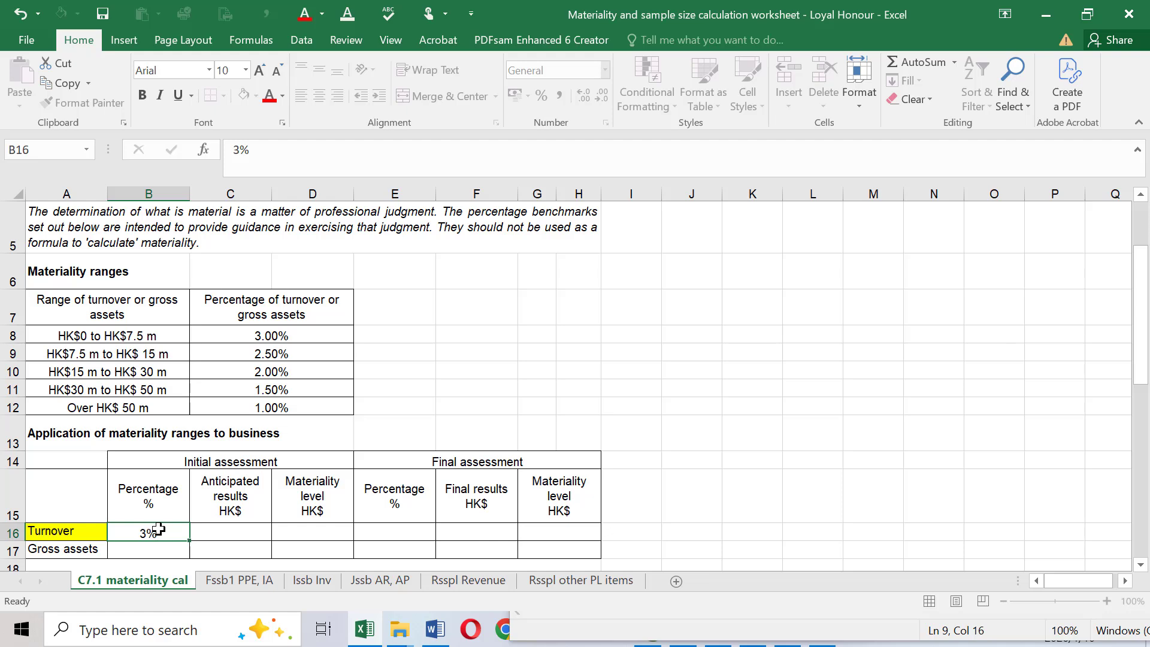
{"action": "key", "text": "Tab"}
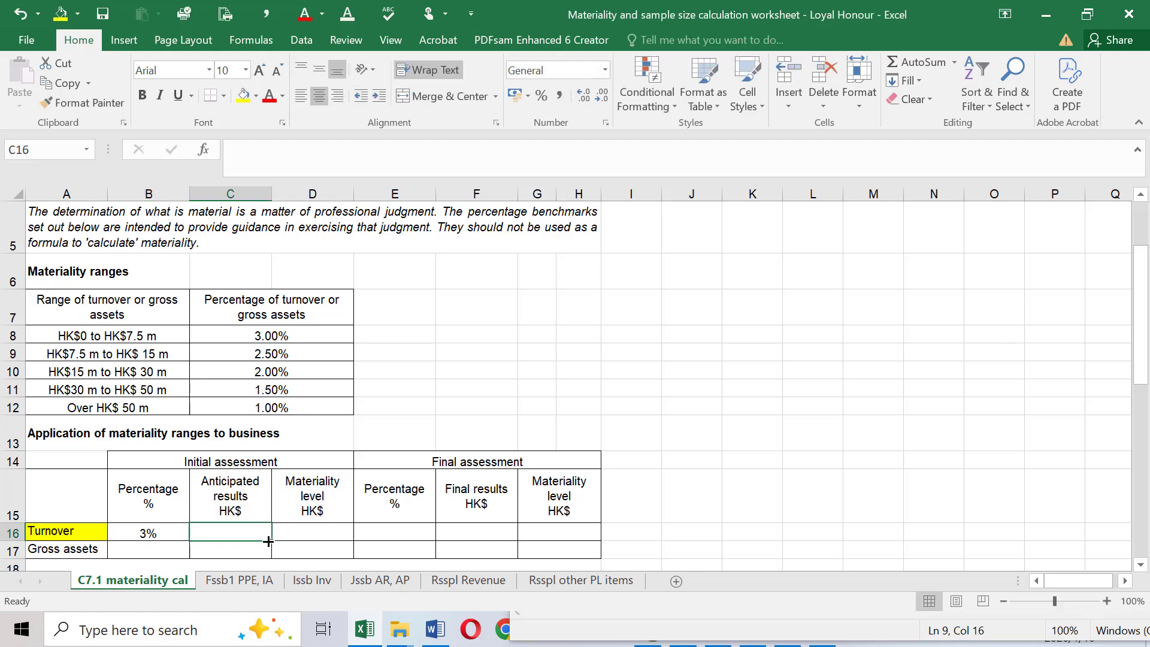
{"action": "type", "text": "2000000"}
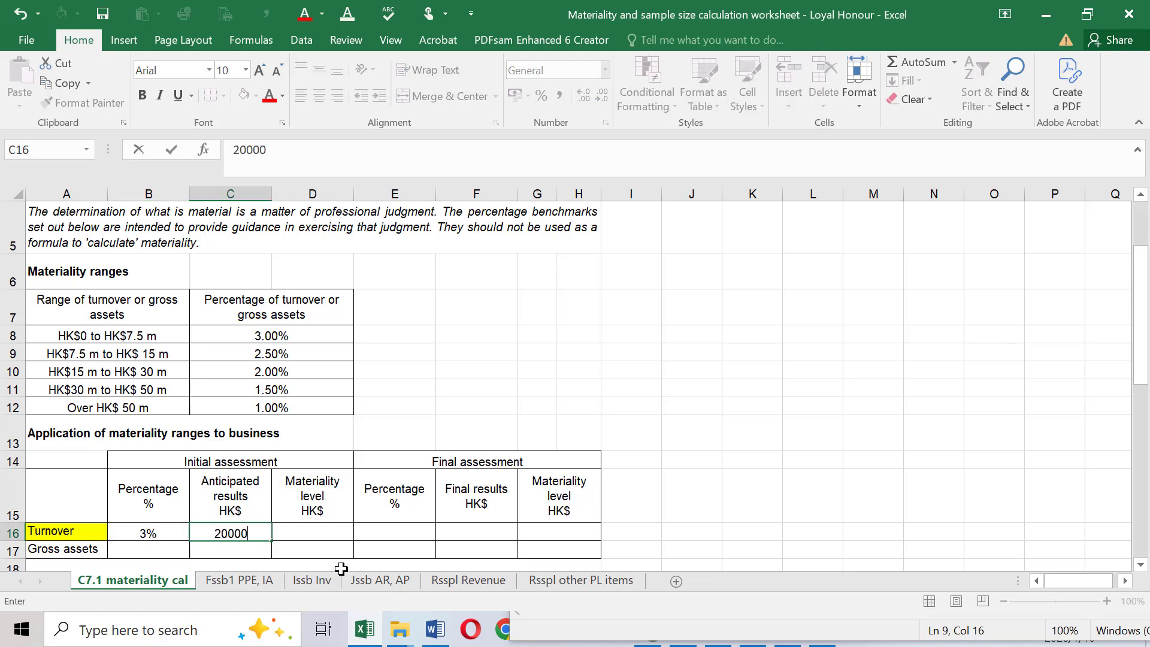
{"action": "key", "text": "Return"}
Step: Calculate the initial Turnover materiality level in D16 with the formula =B16*C16
{"action": "key", "text": "Right"}
{"action": "key", "text": "Up"}
{"action": "type", "text": "="}
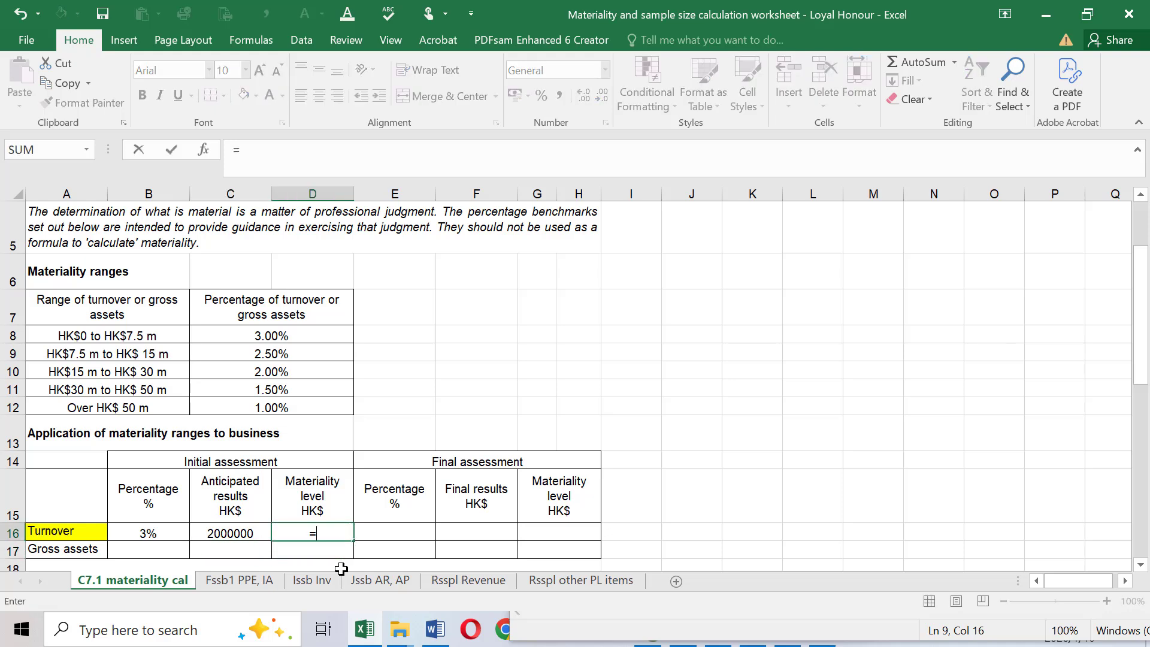
{"action": "key", "text": "Left"}
{"action": "key", "text": "Left"}
{"action": "type", "text": "*"}
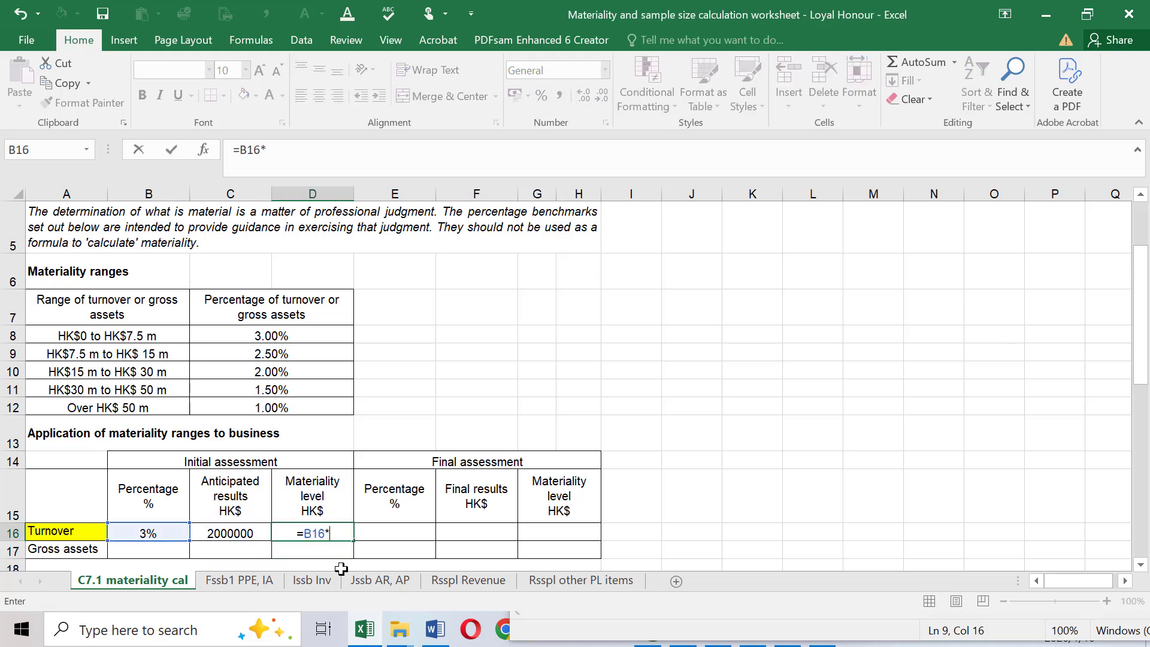
{"action": "key", "text": "Left"}
{"action": "key", "text": "Return"}
{"action": "key", "text": "Up"}
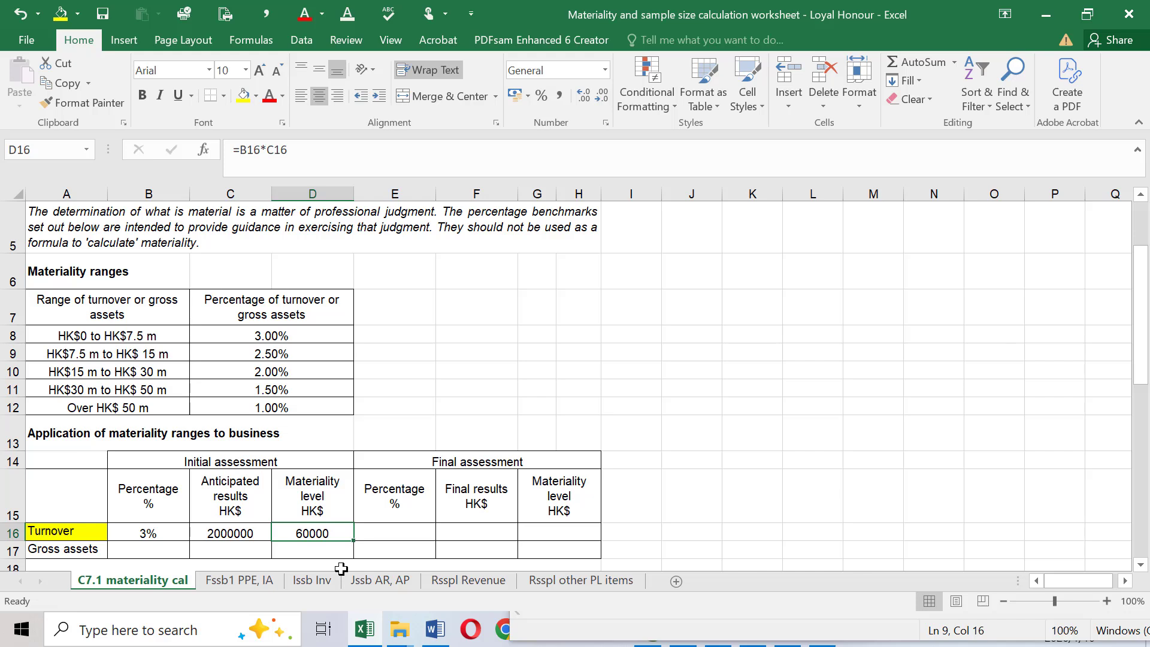
Step: Set this year's overall initial materiality in E23 to HK$60000
{"action": "key", "text": "Down"}
{"action": "key", "text": "Down"}
{"action": "key", "text": "Down"}
{"action": "key", "text": "Down"}
{"action": "key", "text": "Down"}
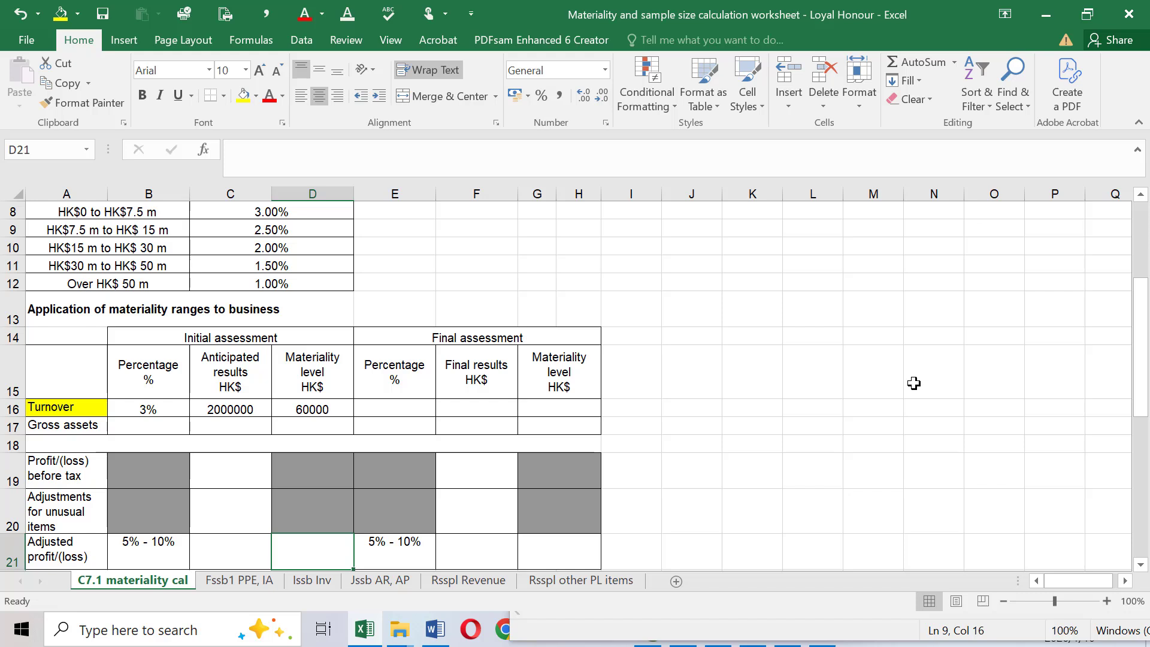
{"action": "left_click_drag", "start_coordinate": [1144, 367], "coordinate": [1141, 415]}
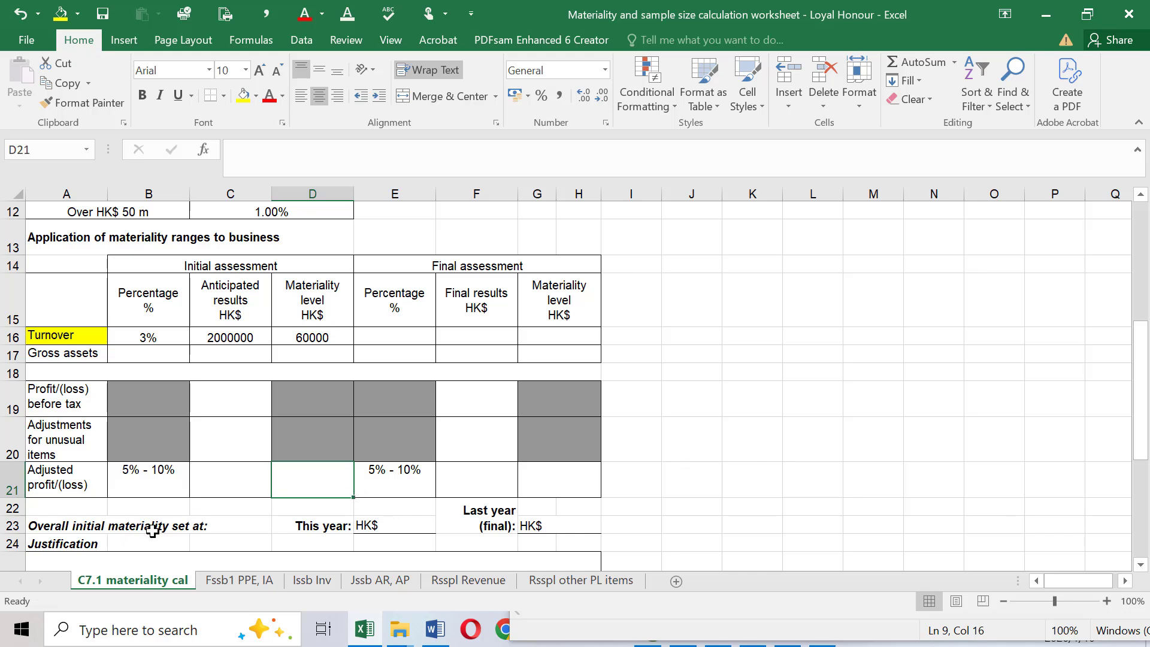
{"action": "left_click", "coordinate": [401, 535]}
{"action": "left_click", "coordinate": [285, 166]}
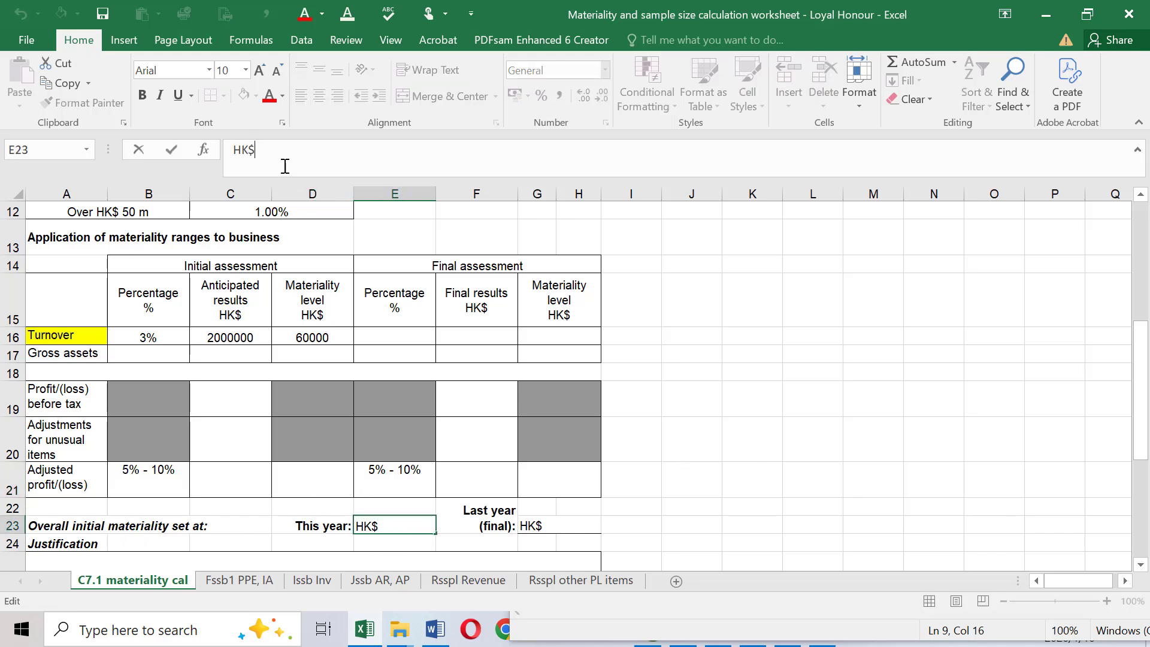
{"action": "type", "text": "60000"}
{"action": "key", "text": "Return"}
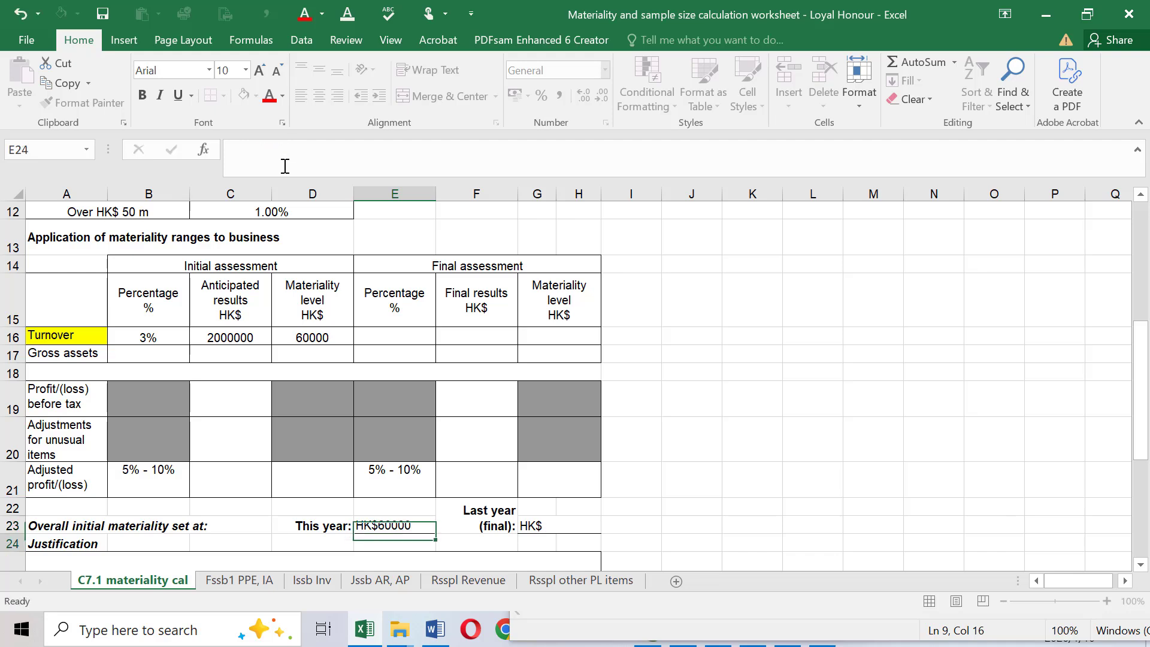
{"action": "key", "text": "Down"}
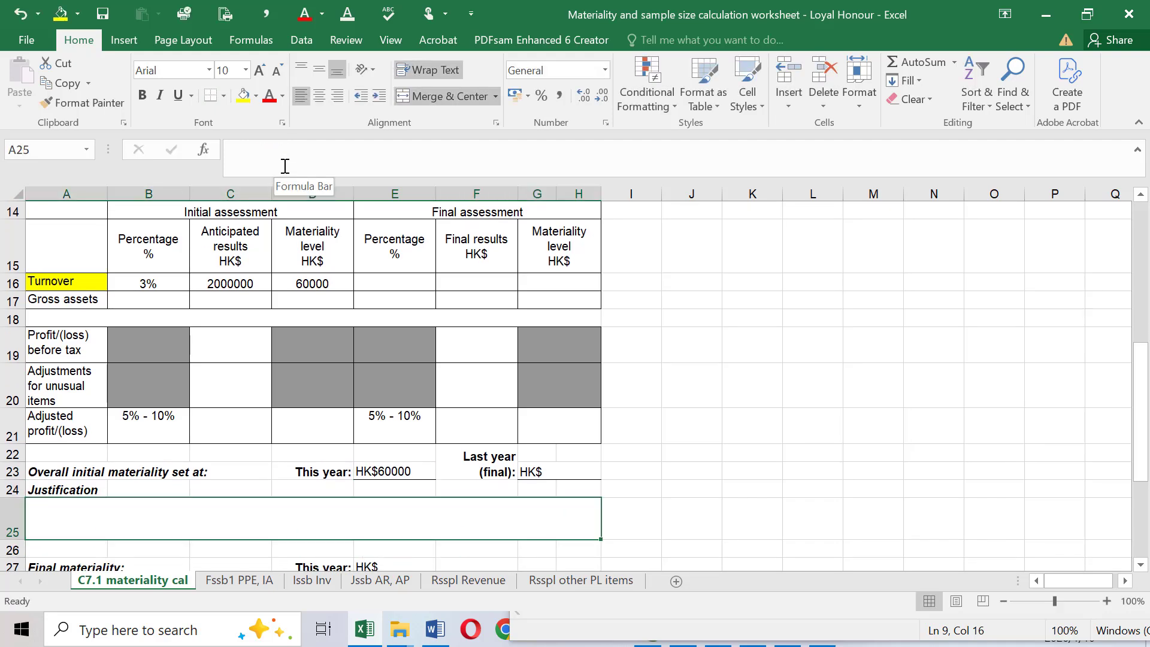
{"action": "key", "text": "Up"}
{"action": "key", "text": "Up"}
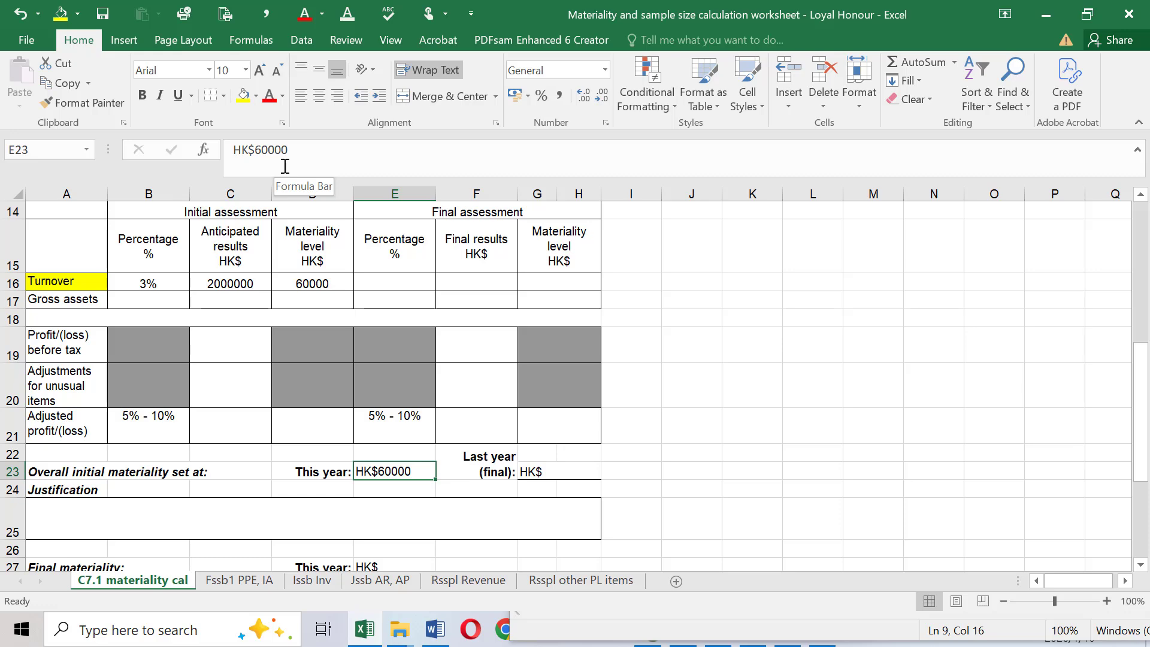
Step: Set this year's Clearly trivial amount in E31 to HK$600
{"action": "key", "text": "Left"}
{"action": "key", "text": "Left"}
{"action": "key", "text": "Down"}
{"action": "key", "text": "Down"}
{"action": "key", "text": "Down"}
{"action": "key", "text": "Down"}
{"action": "key", "text": "Down"}
{"action": "key", "text": "Down"}
{"action": "key", "text": "Down"}
{"action": "key", "text": "Down"}
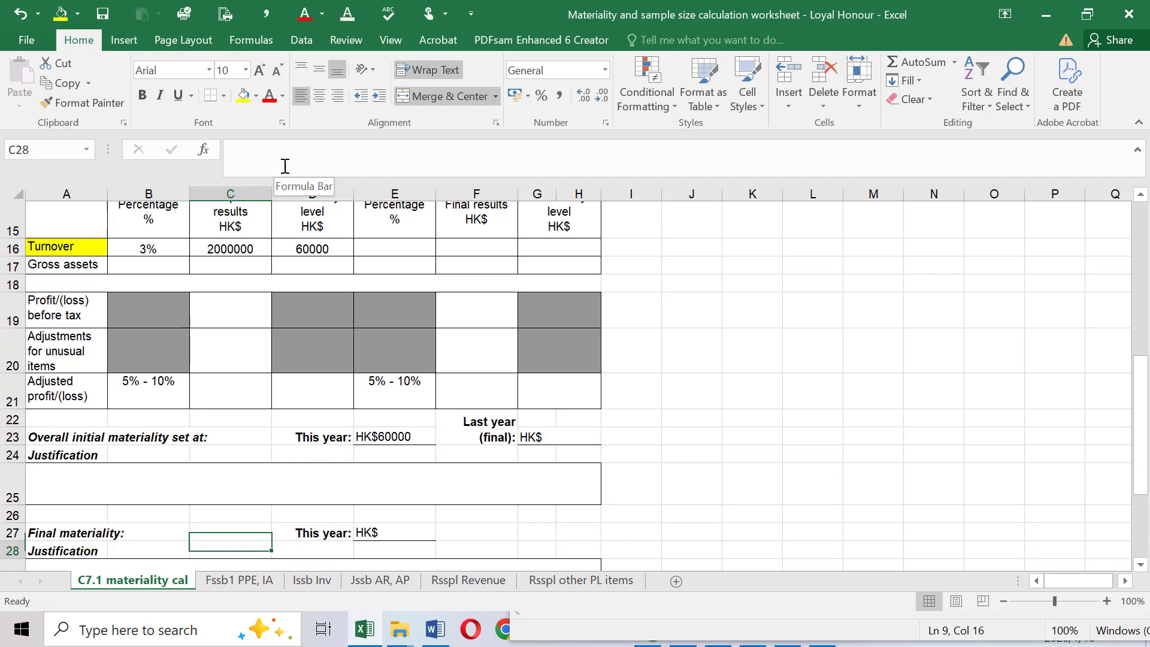
{"action": "key", "text": "Down"}
{"action": "key", "text": "Down"}
{"action": "key", "text": "Down"}
{"action": "key", "text": "Up"}
{"action": "key", "text": "Up"}
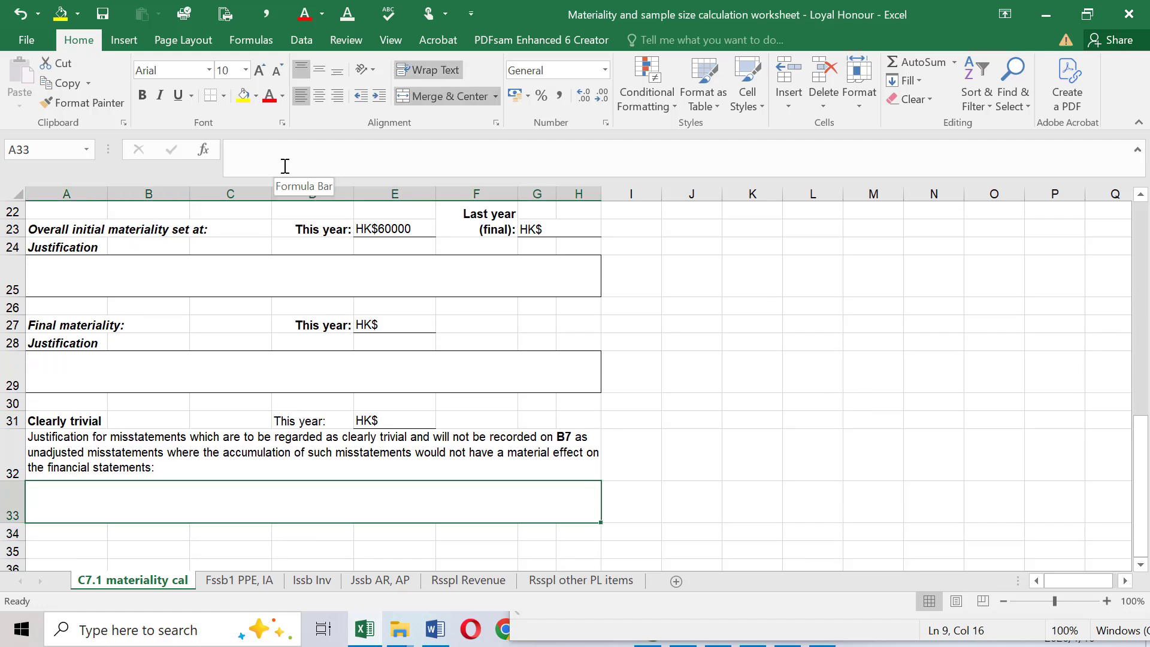
{"action": "key", "text": "Up"}
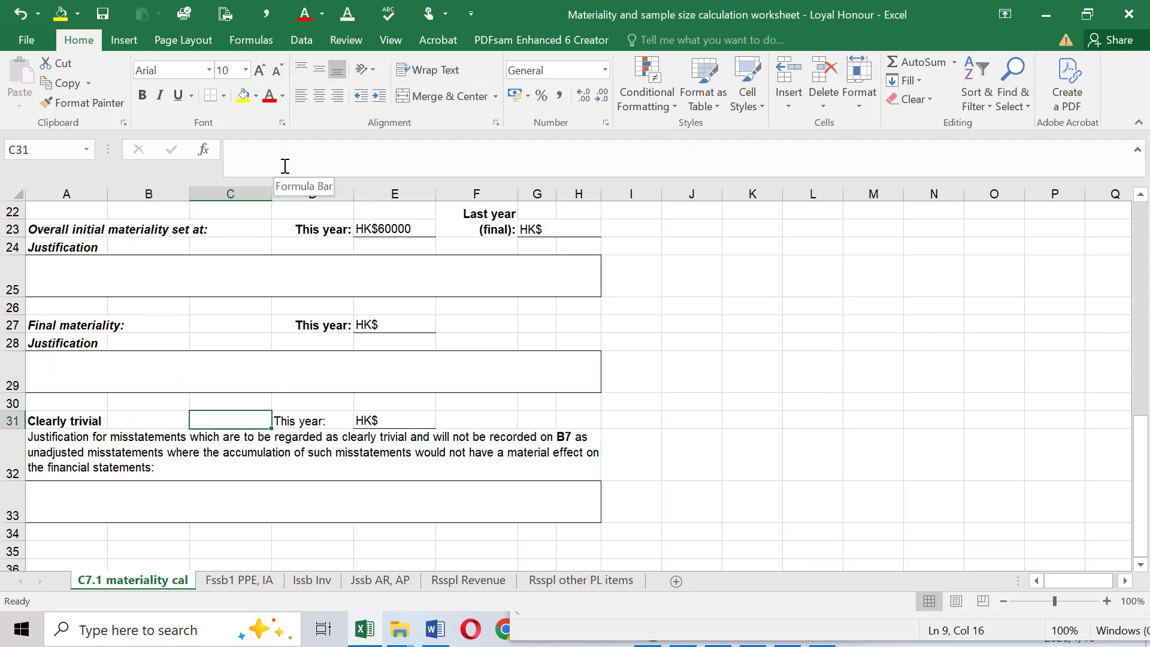
{"action": "key", "text": "Right"}
{"action": "key", "text": "Right"}
{"action": "key", "text": "Right"}
{"action": "key", "text": "Left"}
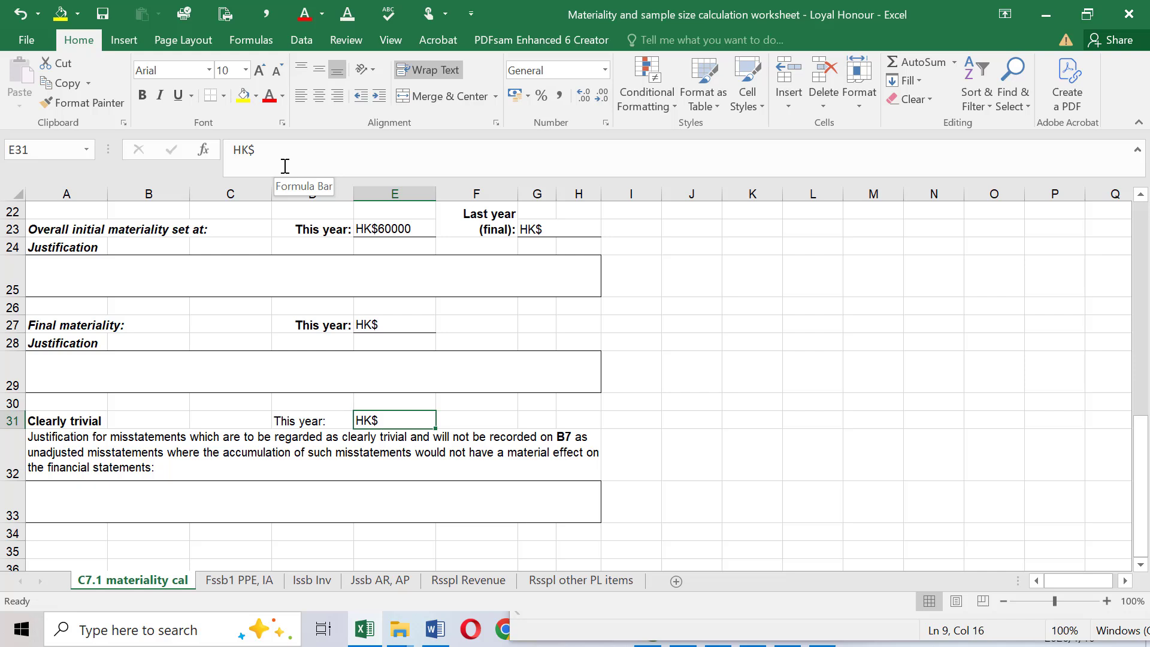
{"action": "left_click", "coordinate": [321, 151]}
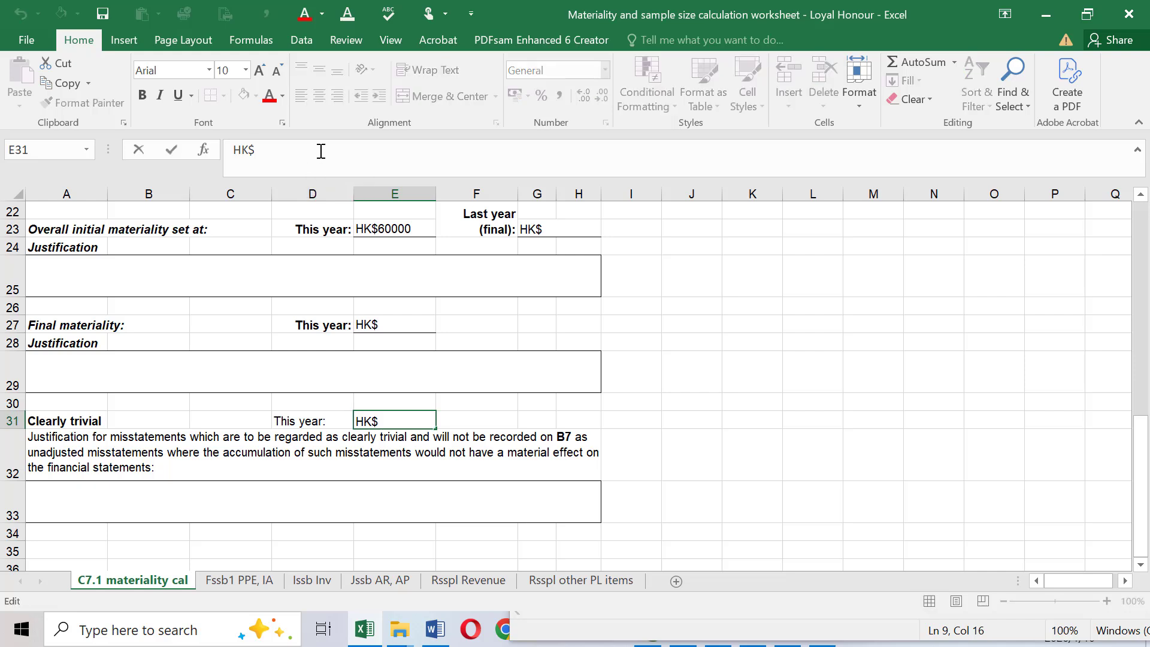
{"action": "type", "text": "600"}
{"action": "key", "text": "Return"}
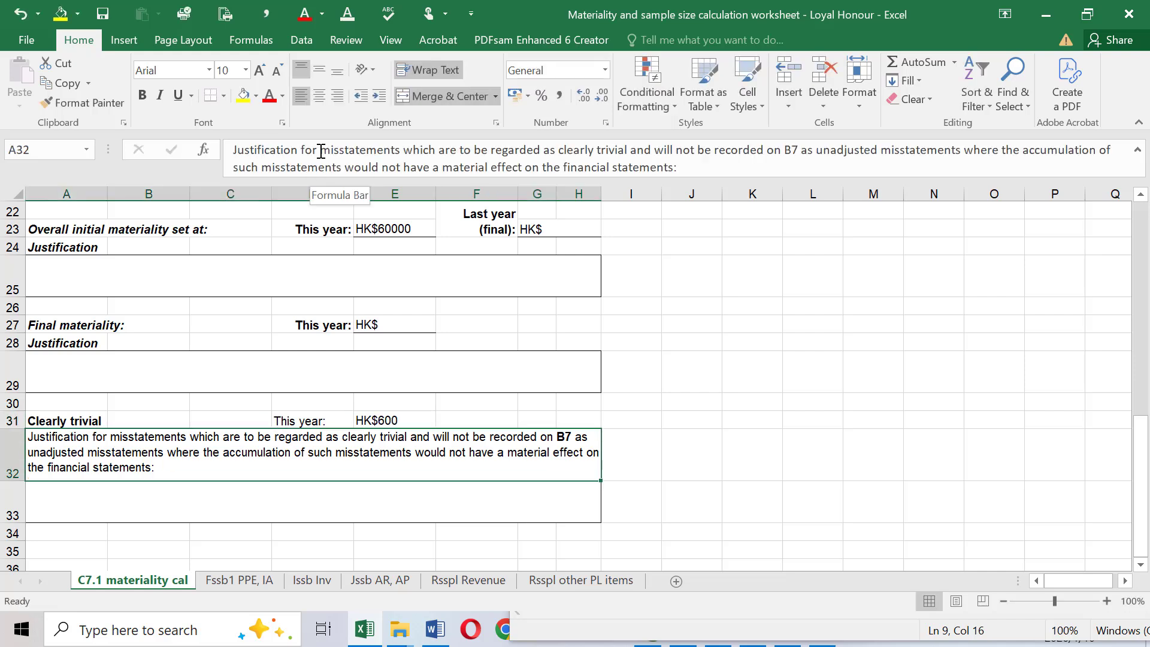
Step: Go back to the overall initial materiality section and examine its Justification box in row 25
{"action": "key", "text": "Up"}
{"action": "key", "text": "Up"}
{"action": "key", "text": "Up"}
{"action": "key", "text": "Up"}
{"action": "key", "text": "Up"}
{"action": "key", "text": "Up"}
{"action": "key", "text": "Up"}
{"action": "key", "text": "Up"}
{"action": "key", "text": "Up"}
{"action": "key", "text": "Up"}
{"action": "key", "text": "Up"}
{"action": "key", "text": "Up"}
{"action": "key", "text": "Up"}
{"action": "key", "text": "Up"}
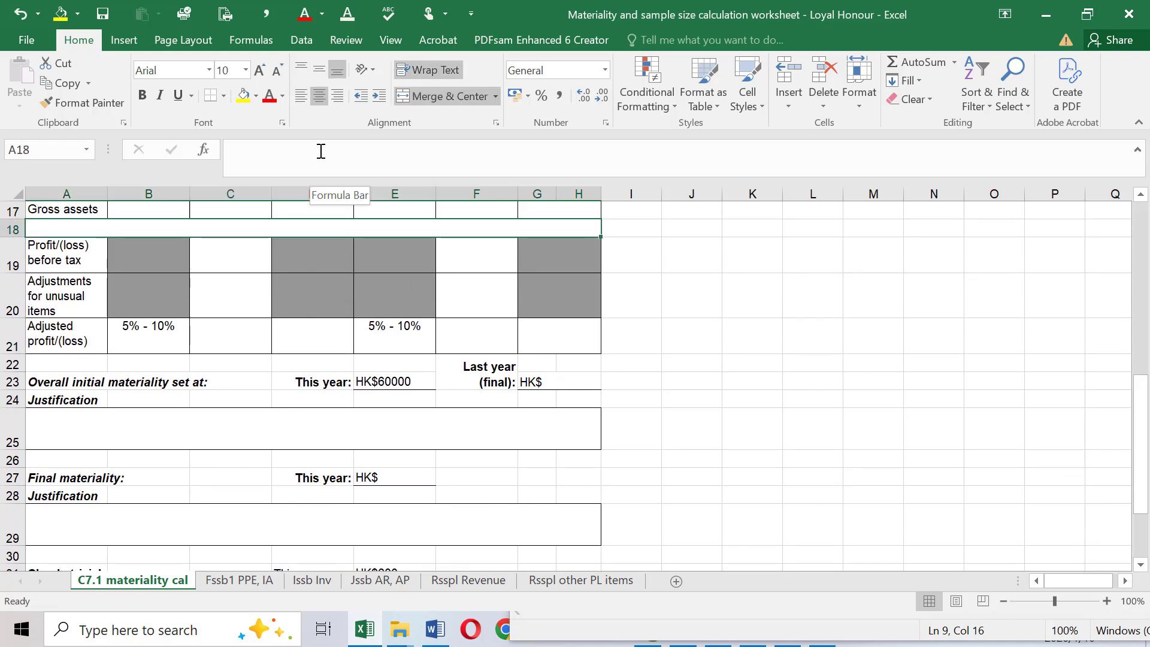
{"action": "key", "text": "Down"}
{"action": "key", "text": "Down"}
{"action": "key", "text": "Down"}
{"action": "key", "text": "Down"}
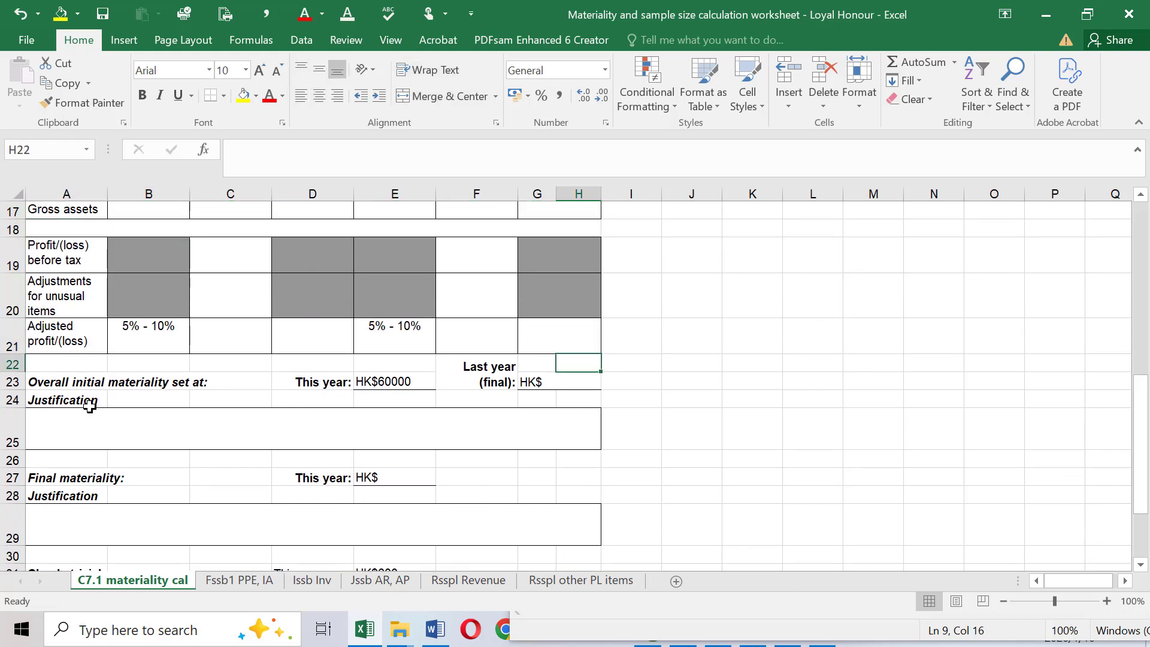
{"action": "left_click", "coordinate": [83, 416]}
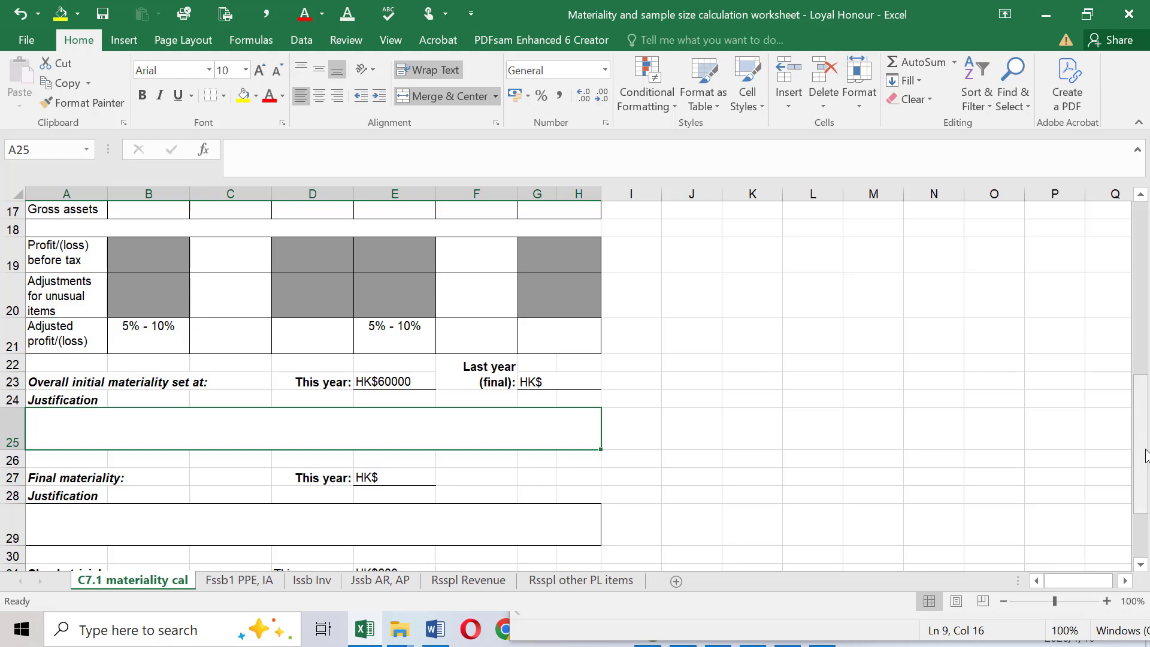
Step: Review the Final materiality and Clearly trivial sections down to the justification box in row 33
{"action": "mouse_move", "coordinate": [1145, 455]}
{"action": "left_mouse_down"}
{"action": "mouse_move", "coordinate": [1145, 354]}
{"action": "mouse_move", "coordinate": [1147, 470]}
{"action": "left_mouse_up"}
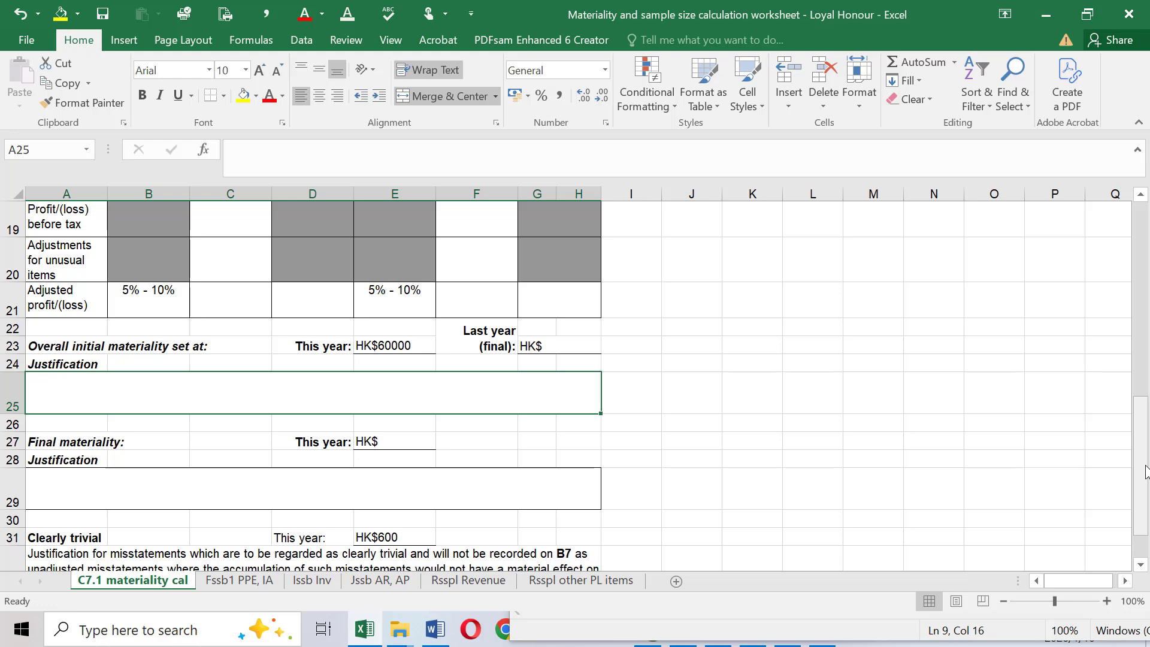
{"action": "key", "text": "Down"}
{"action": "key", "text": "Down"}
{"action": "key", "text": "Down"}
{"action": "key", "text": "Down"}
{"action": "key", "text": "Down"}
{"action": "key", "text": "Down"}
{"action": "key", "text": "Down"}
{"action": "key", "text": "Down"}
{"action": "key", "text": "Down"}
{"action": "key", "text": "Down"}
{"action": "key", "text": "Down"}
{"action": "key", "text": "Down"}
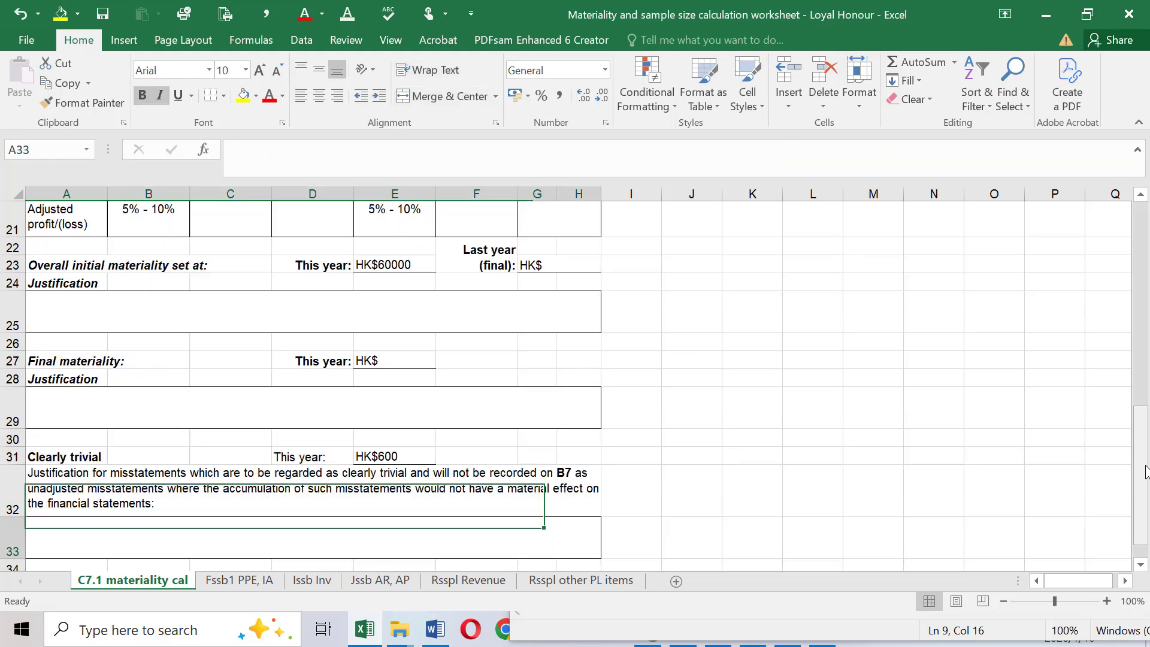